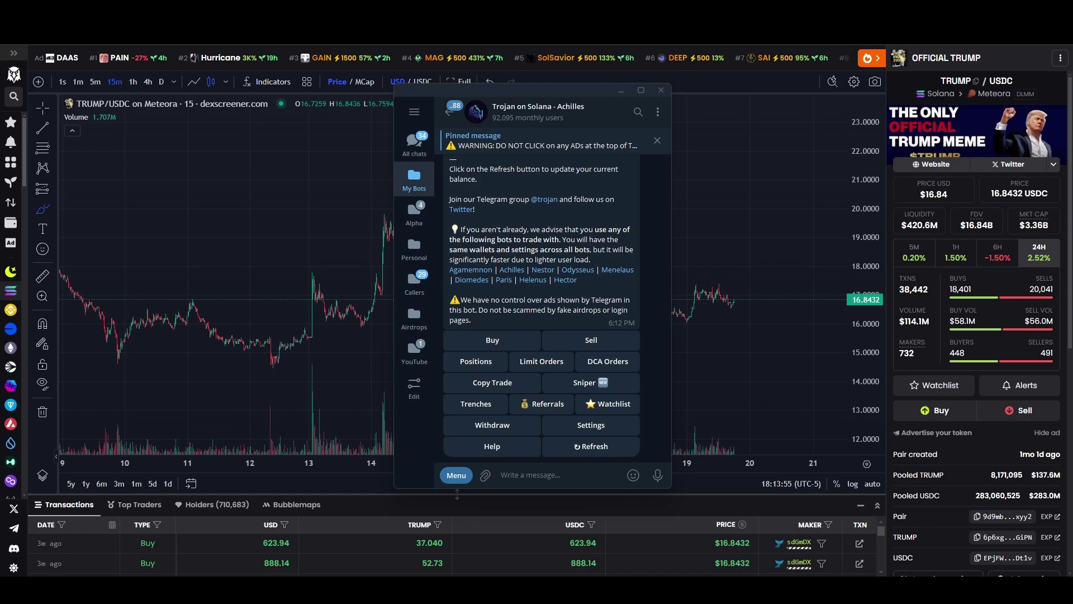
Step: Add a heart reaction to the Trojan bot's latest welcome message
{"action": "double_click", "coordinate": [501, 288]}
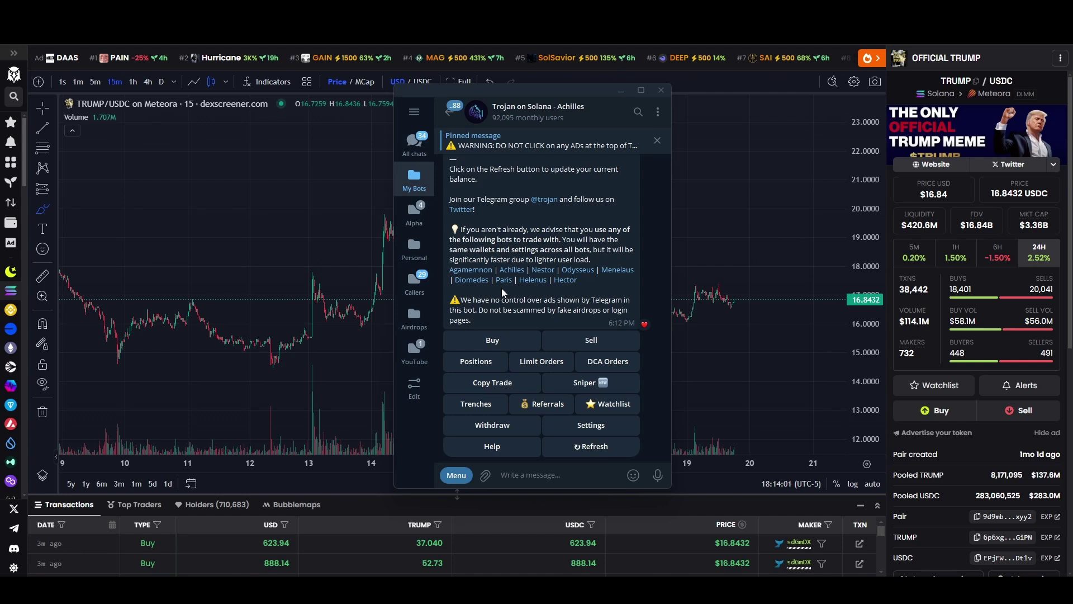
Step: Show the Positions summary and highlight the TRUMP holding's value in SOL
{"action": "left_click", "coordinate": [472, 368]}
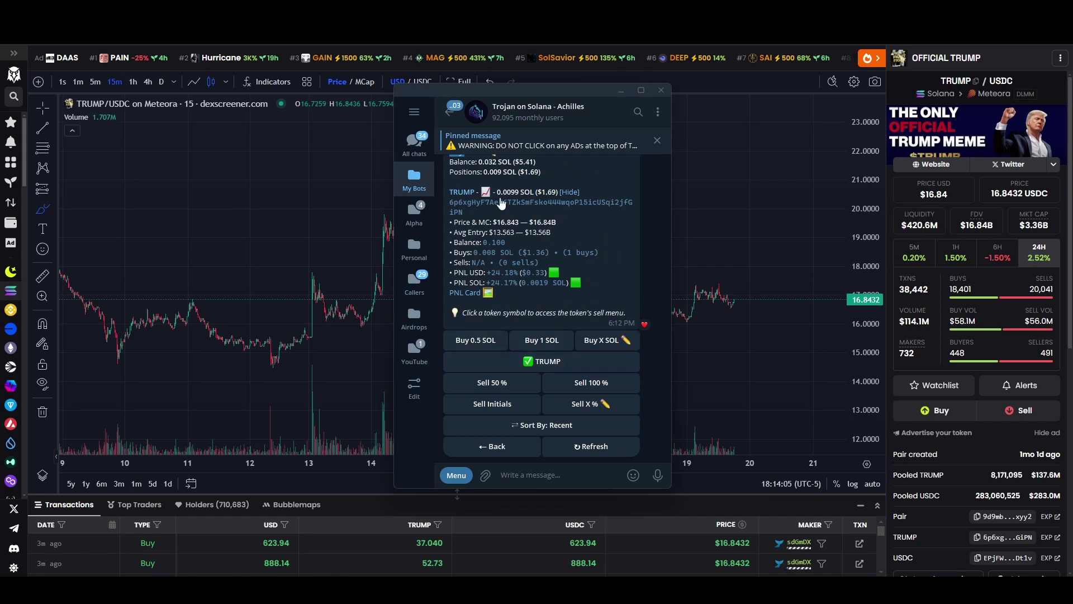
{"action": "left_click_drag", "start_coordinate": [515, 192], "coordinate": [559, 193]}
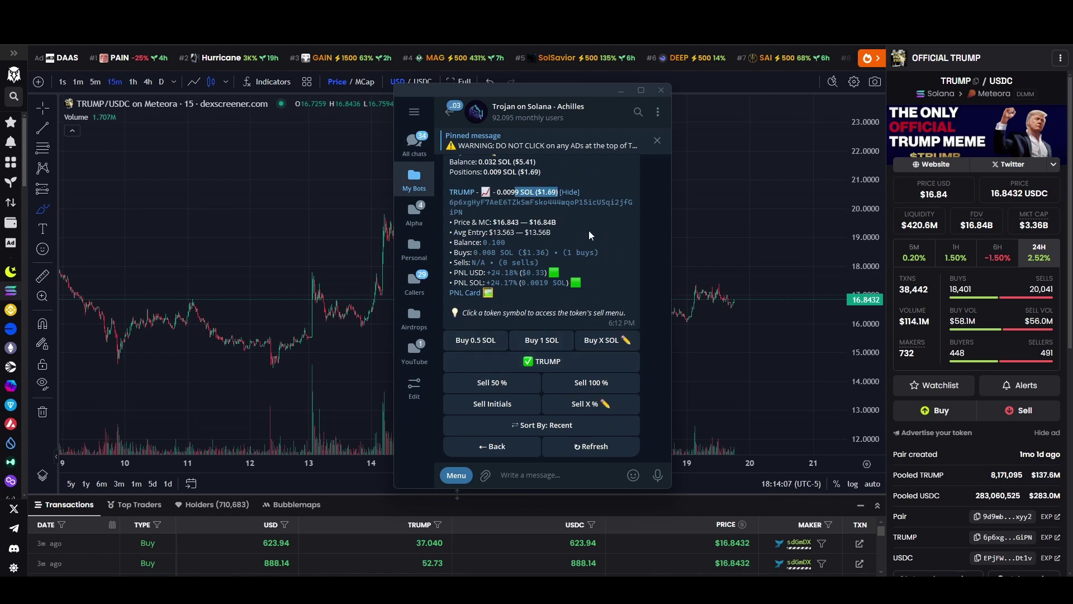
{"action": "double_click", "coordinate": [532, 191]}
{"action": "left_click", "coordinate": [618, 269]}
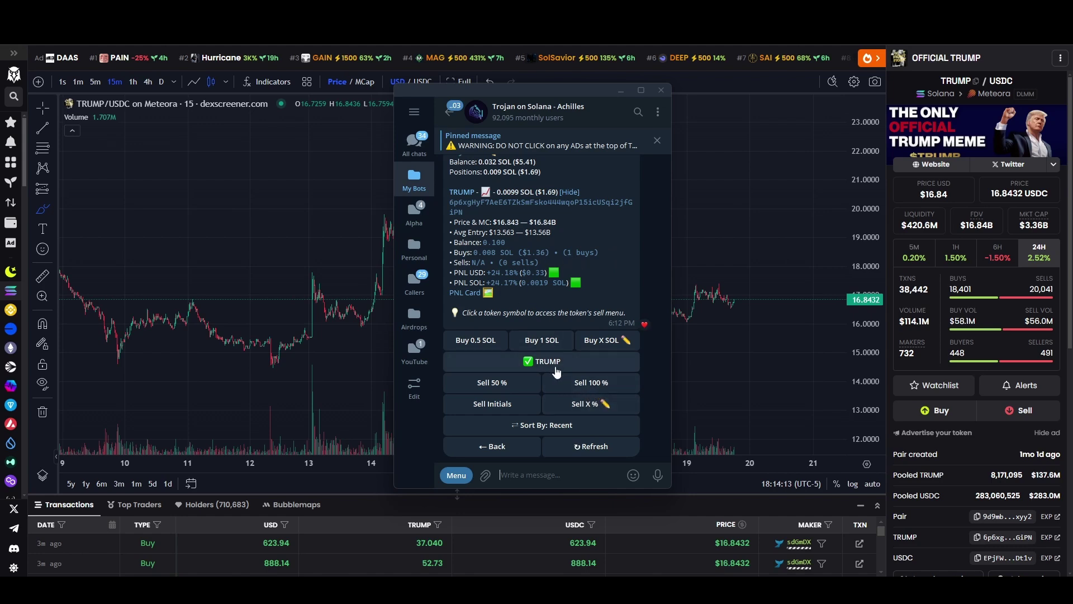
Step: Start a trailing limit sell for the TRUMP position
{"action": "left_click", "coordinate": [592, 384]}
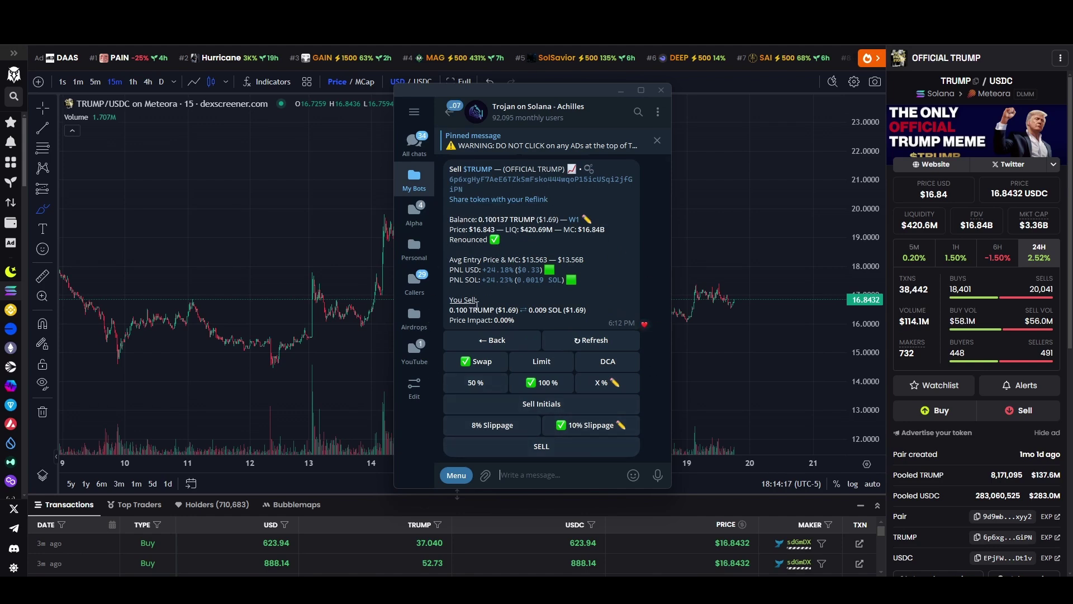
{"action": "left_click", "coordinate": [546, 358]}
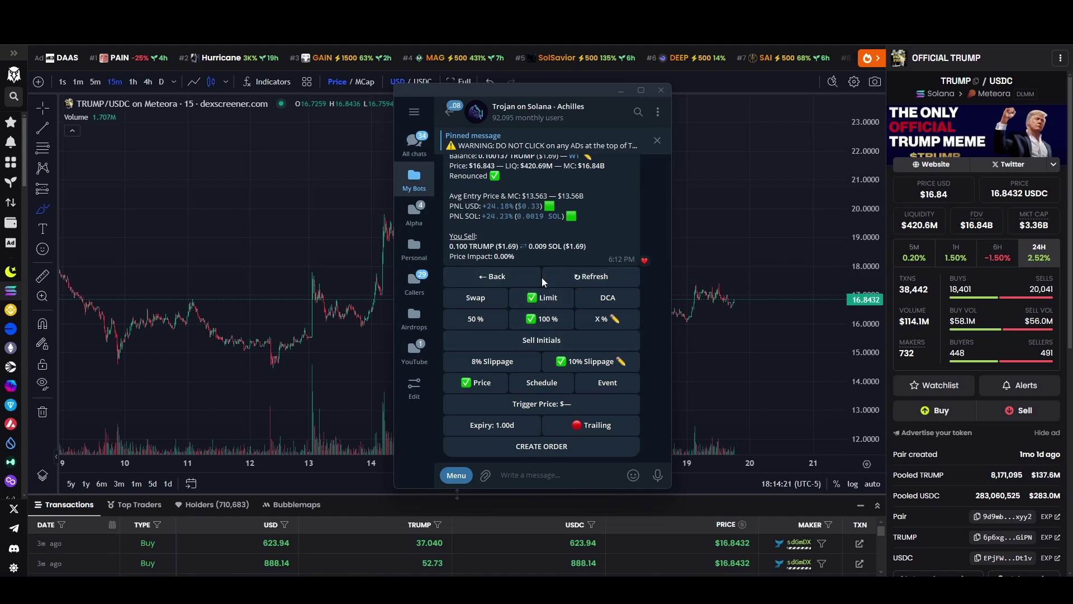
{"action": "left_click", "coordinate": [600, 435]}
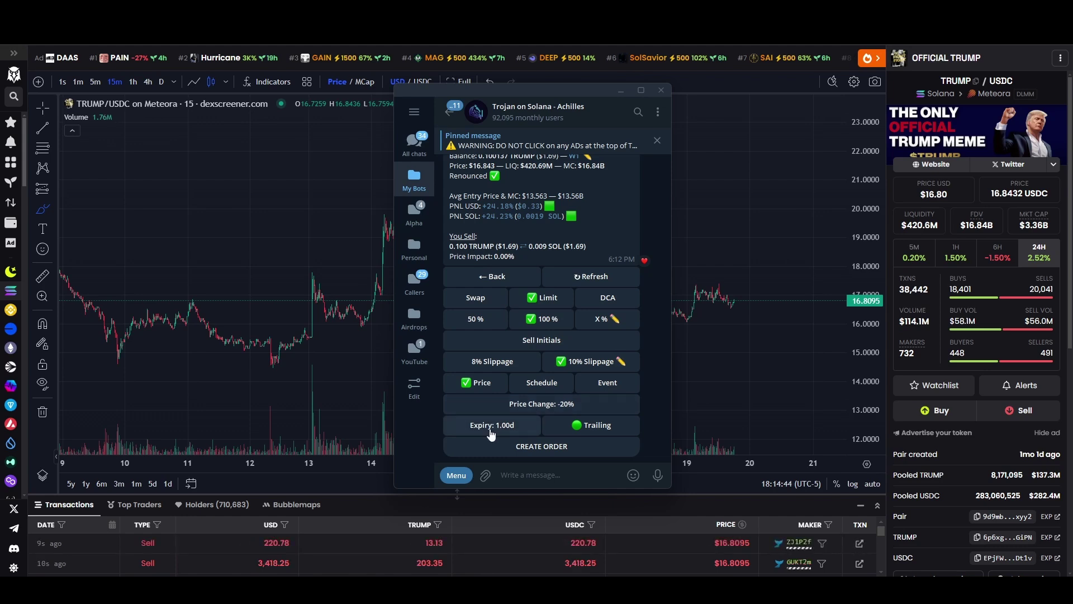
Step: Create the -20% trailing TRUMP sell, confirm it under active limit orders, then minimize Telegram
{"action": "left_click", "coordinate": [538, 452]}
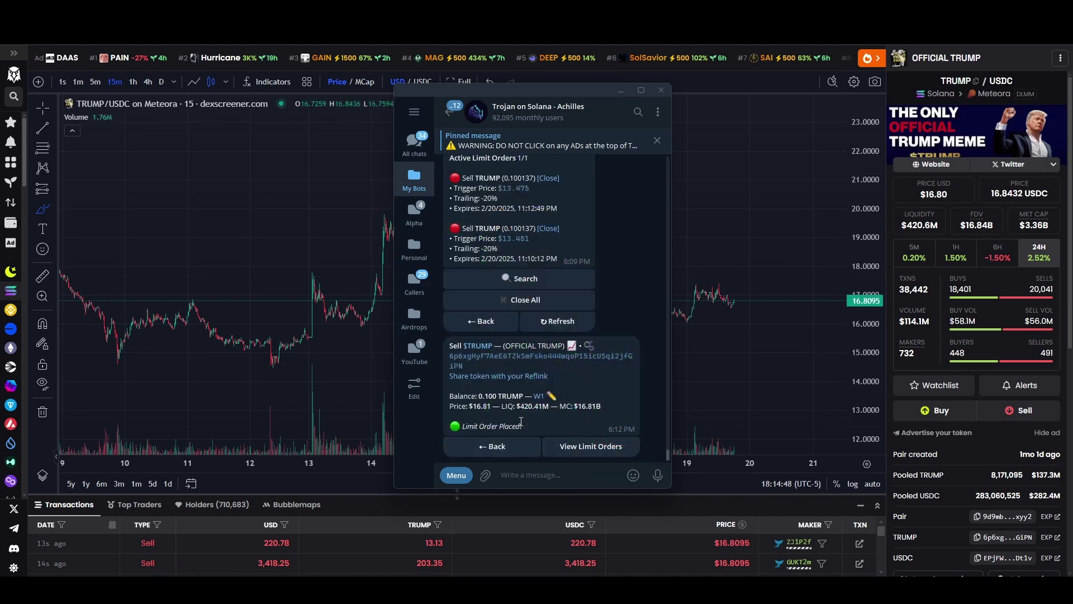
{"action": "left_click", "coordinate": [586, 452]}
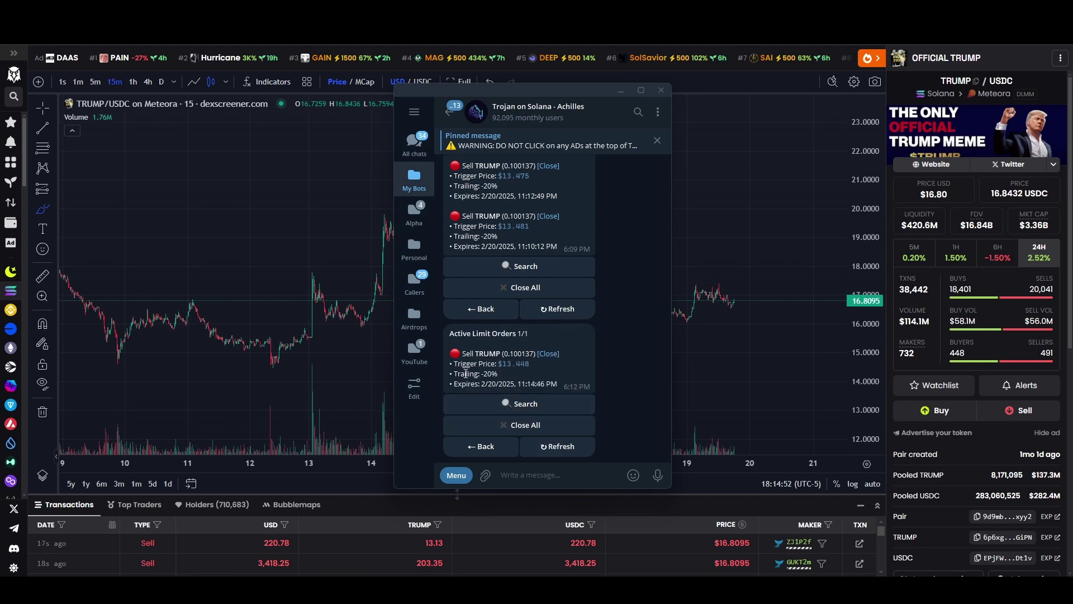
{"action": "left_click", "coordinate": [737, 398]}
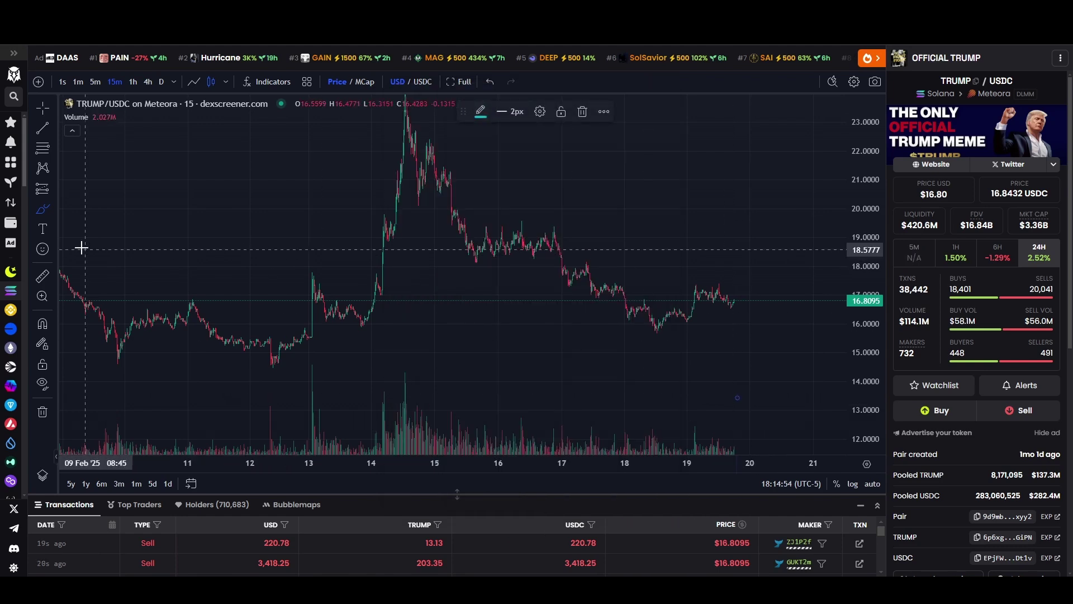
Step: Draw a horizontal stop-loss line near 13.4, plus rising, level and falling zigzag brush paths
{"action": "left_click", "coordinate": [715, 397]}
{"action": "left_click", "coordinate": [787, 398]}
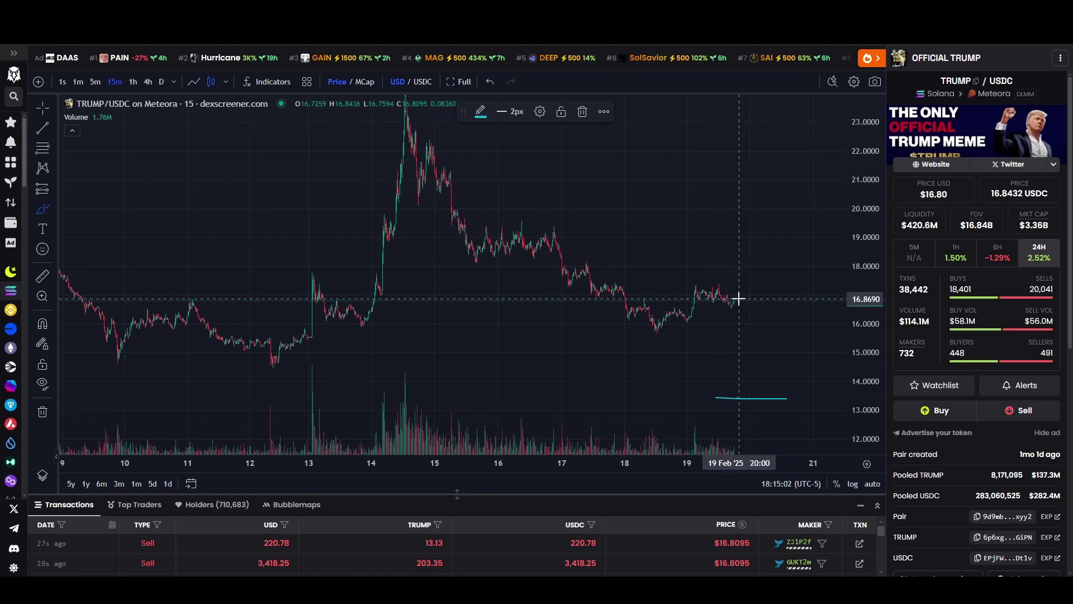
{"action": "left_click_drag", "start_coordinate": [738, 299], "coordinate": [809, 178]}
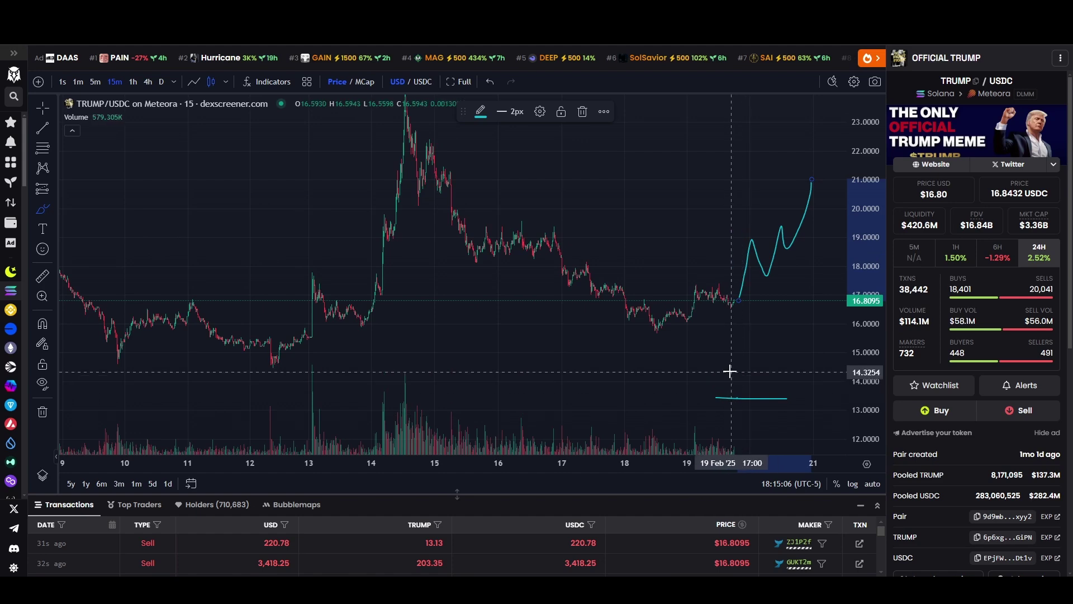
{"action": "left_click_drag", "start_coordinate": [729, 372], "coordinate": [804, 369]}
{"action": "mouse_move", "coordinate": [729, 339]}
{"action": "left_mouse_down"}
{"action": "mouse_move", "coordinate": [785, 331]}
{"action": "mouse_move", "coordinate": [848, 296]}
{"action": "left_mouse_up"}
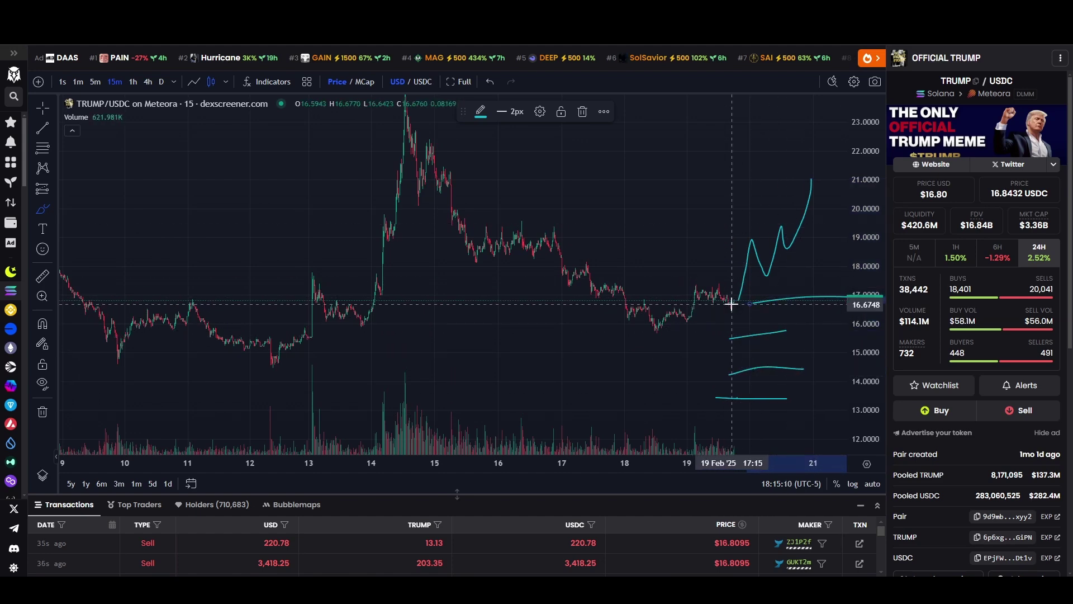
{"action": "left_click_drag", "start_coordinate": [732, 304], "coordinate": [835, 411]}
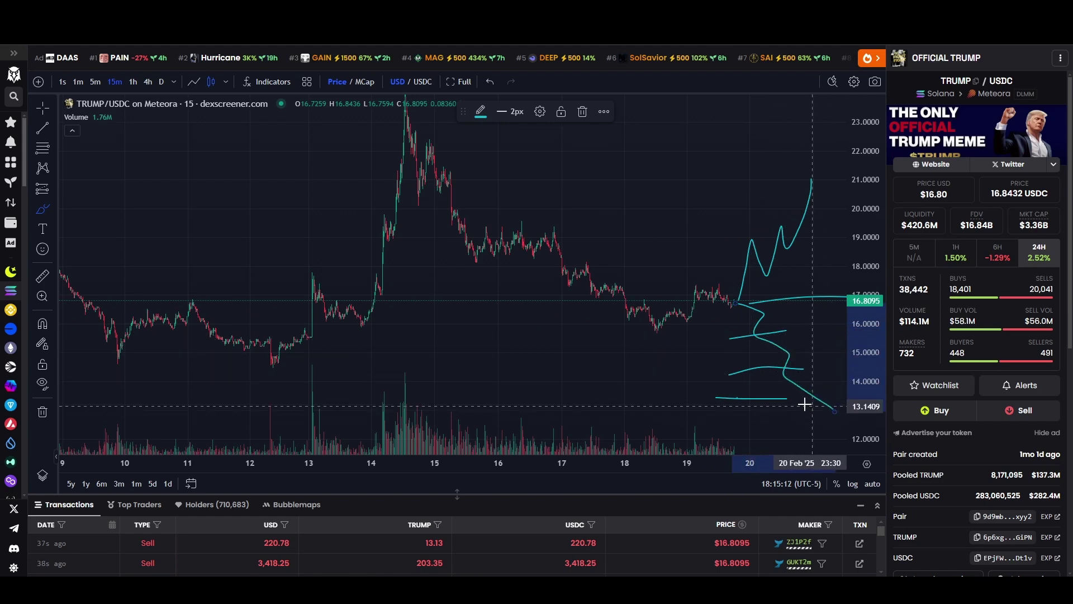